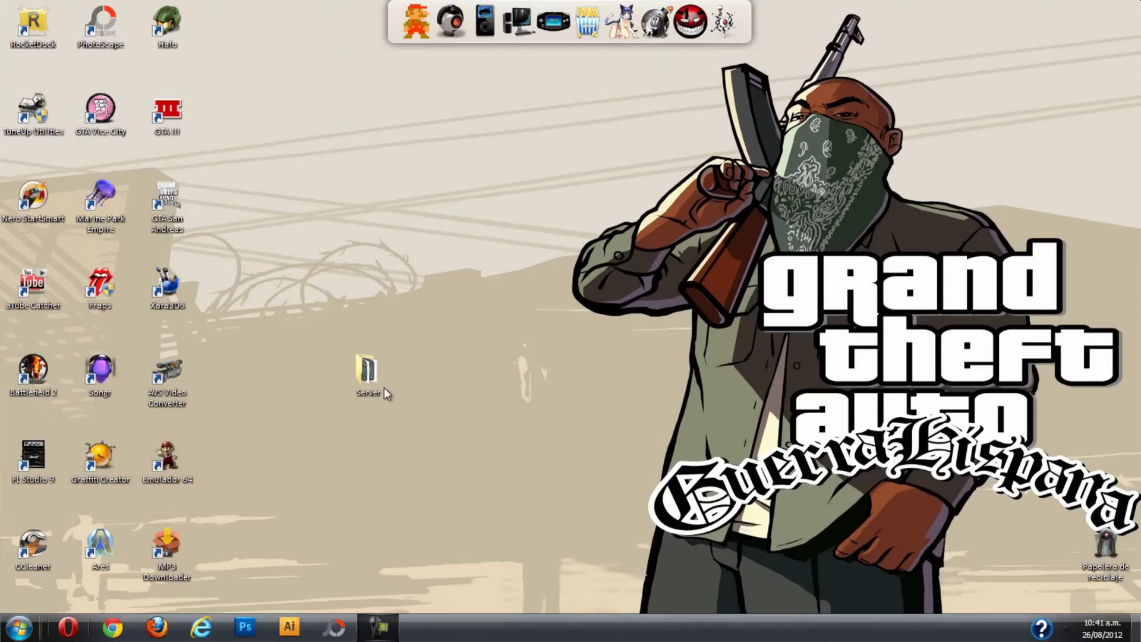
# Open the Server folder and launch samp-server, first by double-click, then with Abrir.
pyautogui.doubleClick(360, 384)
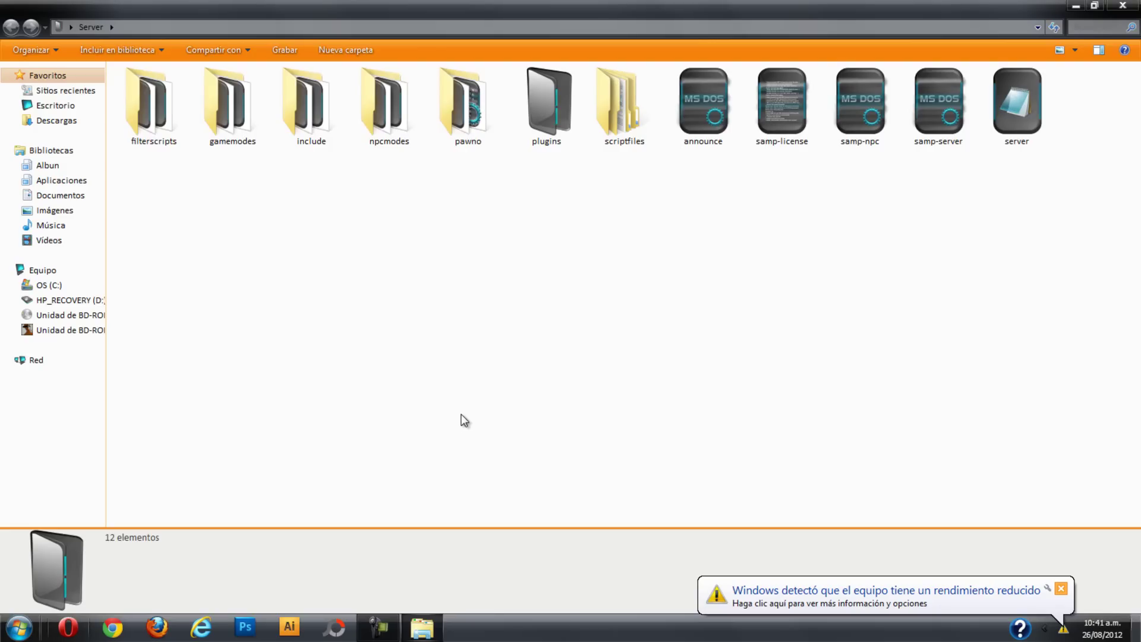
pyautogui.doubleClick(937, 105)
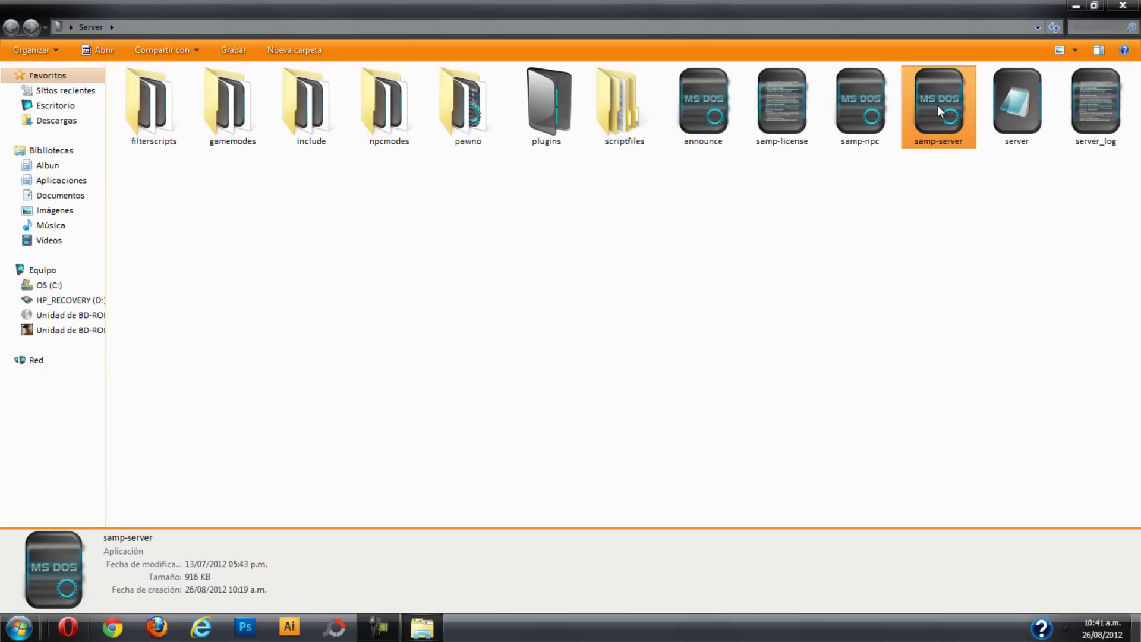
pyautogui.rightClick(937, 106)
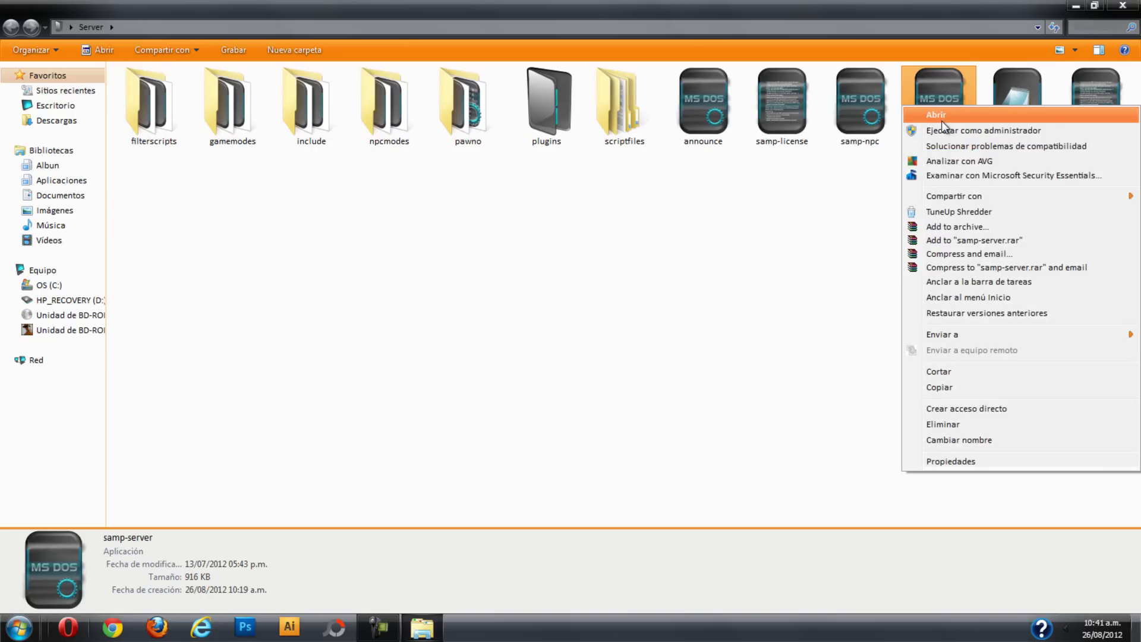
pyautogui.click(943, 118)
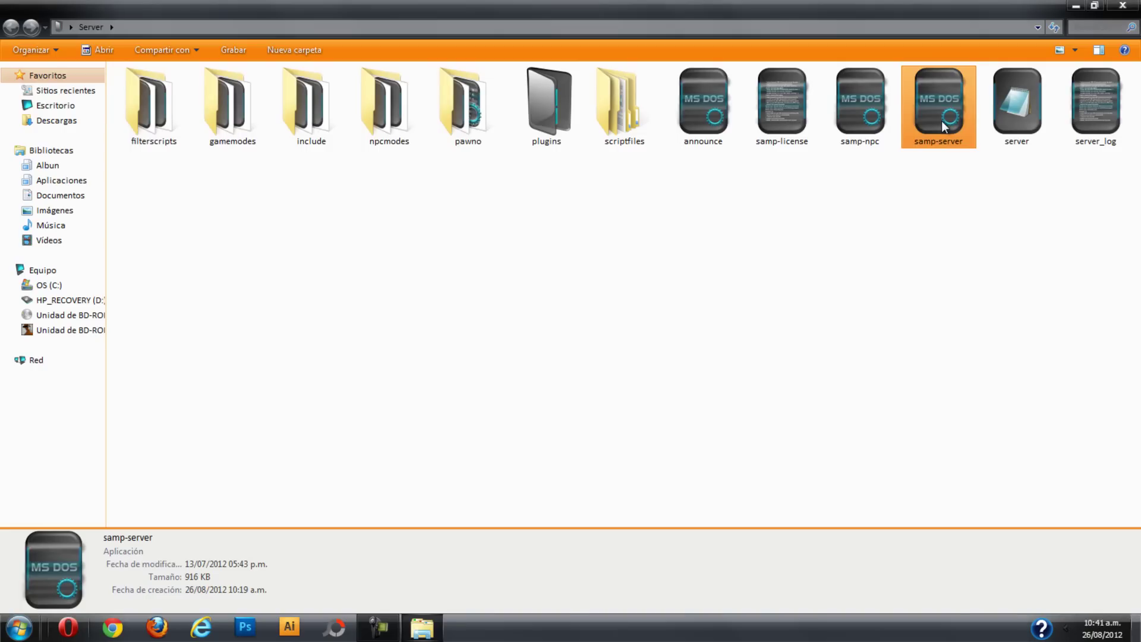
# Run samp-server once more with Abrir, then select the newly created server_log file.
pyautogui.rightClick(944, 122)
pyautogui.click(969, 132)
pyautogui.click(952, 189)
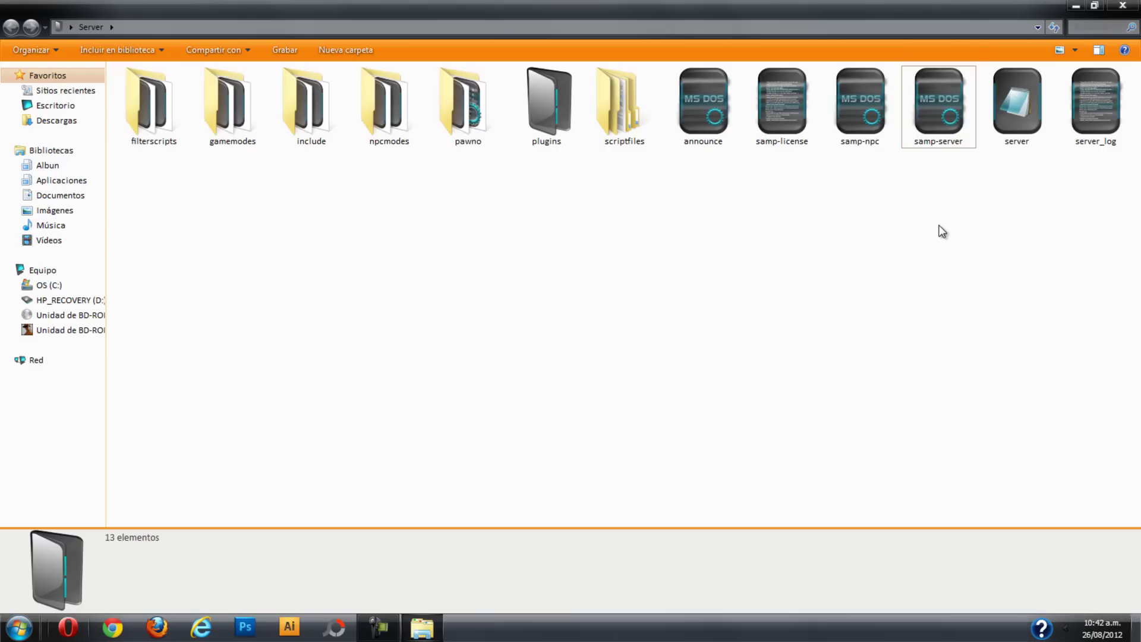
pyautogui.click(1097, 123)
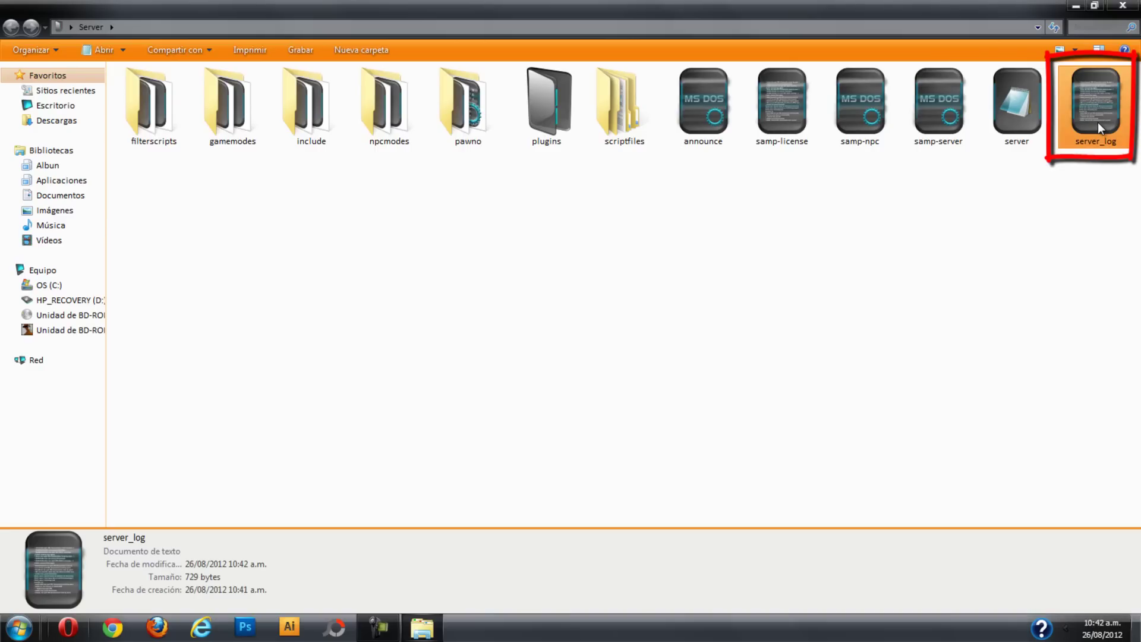
pyautogui.doubleClick(1097, 126)
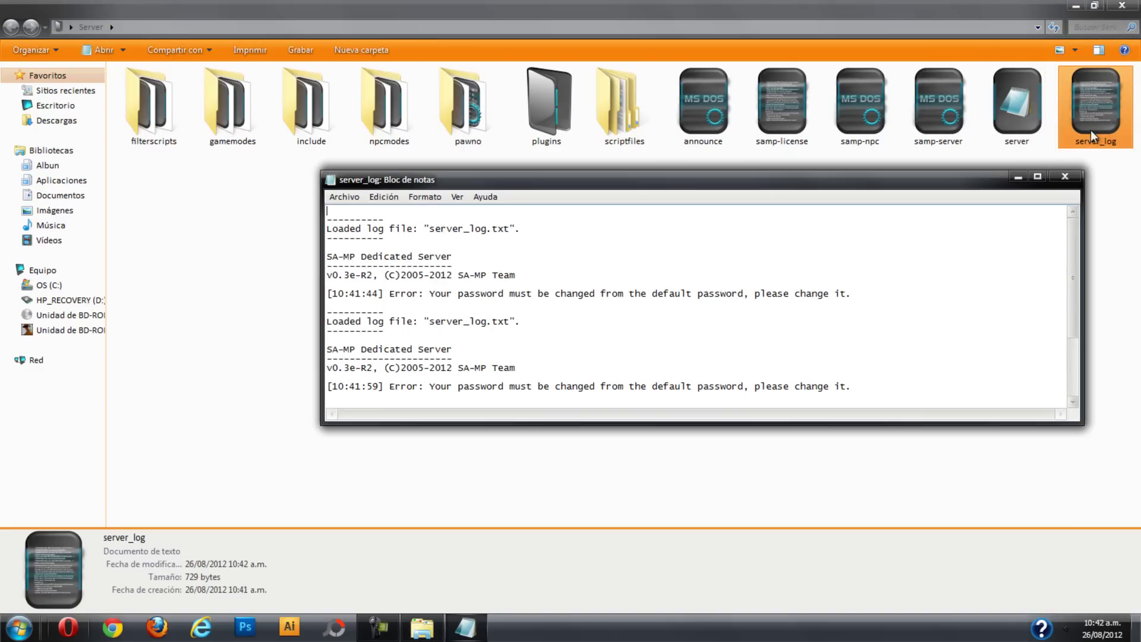
pyautogui.click(1039, 177)
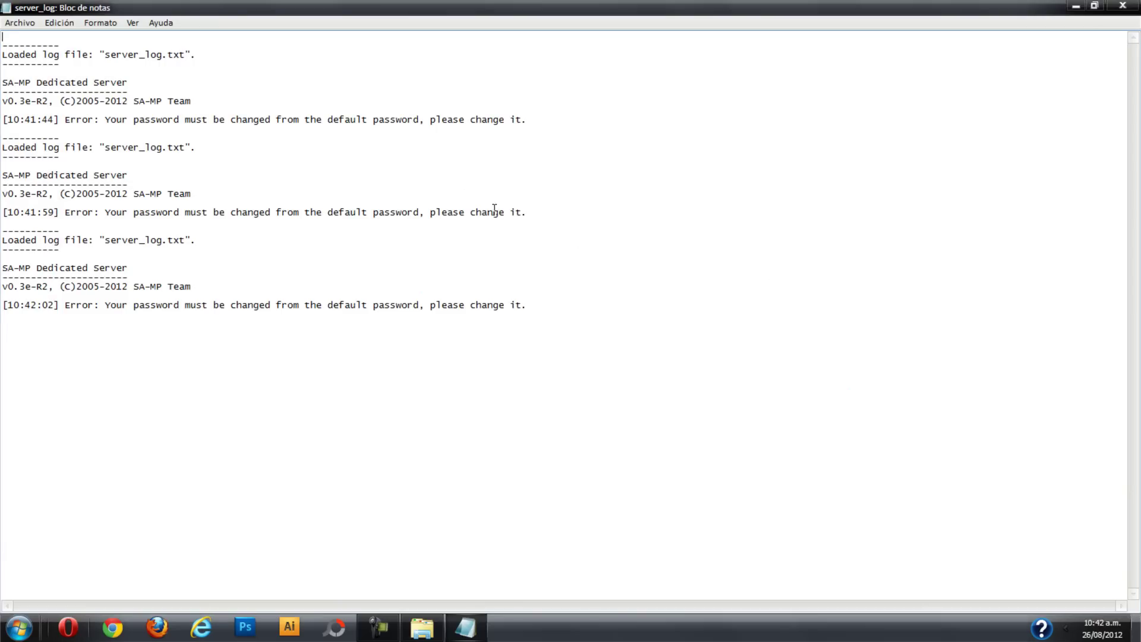
pyautogui.doubleClick(79, 120)
pyautogui.moveTo(56, 119); pyautogui.dragTo(12, 121)
pyautogui.moveTo(100, 120); pyautogui.dragTo(650, 117)
pyautogui.rightClick(752, 290)
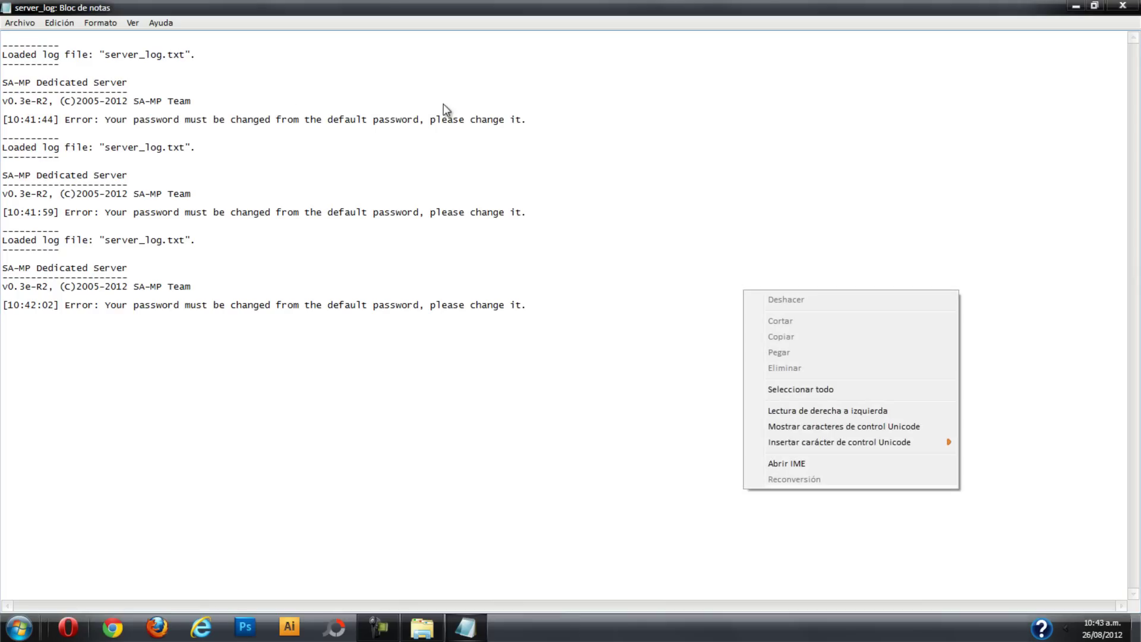
pyautogui.click(526, 120)
pyautogui.moveTo(527, 120); pyautogui.dragTo(106, 123)
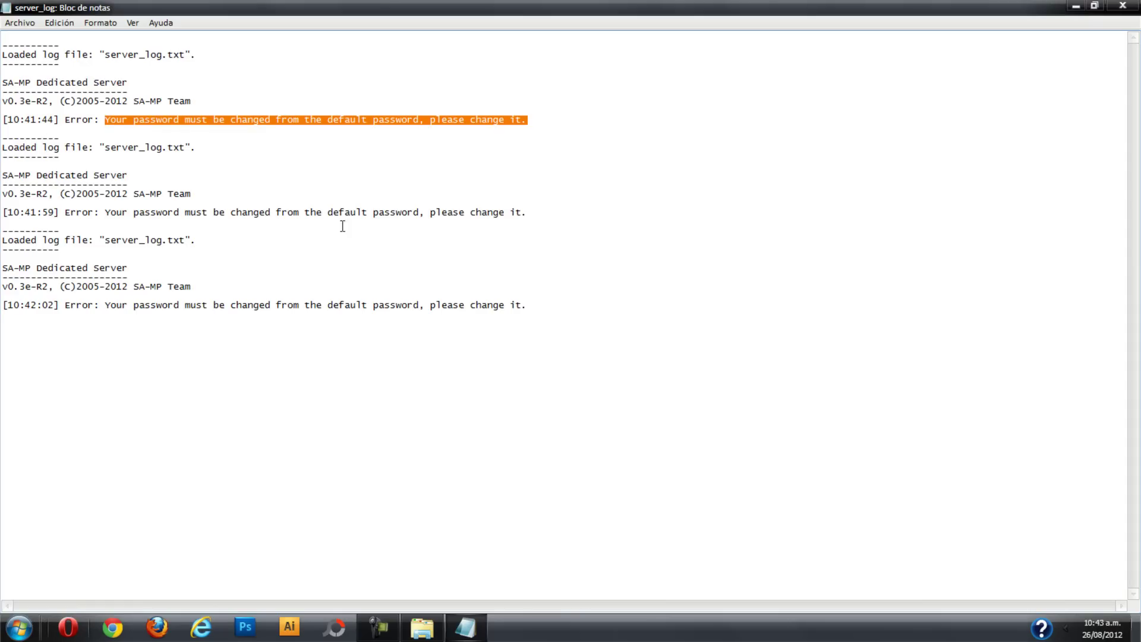
pyautogui.click(592, 308)
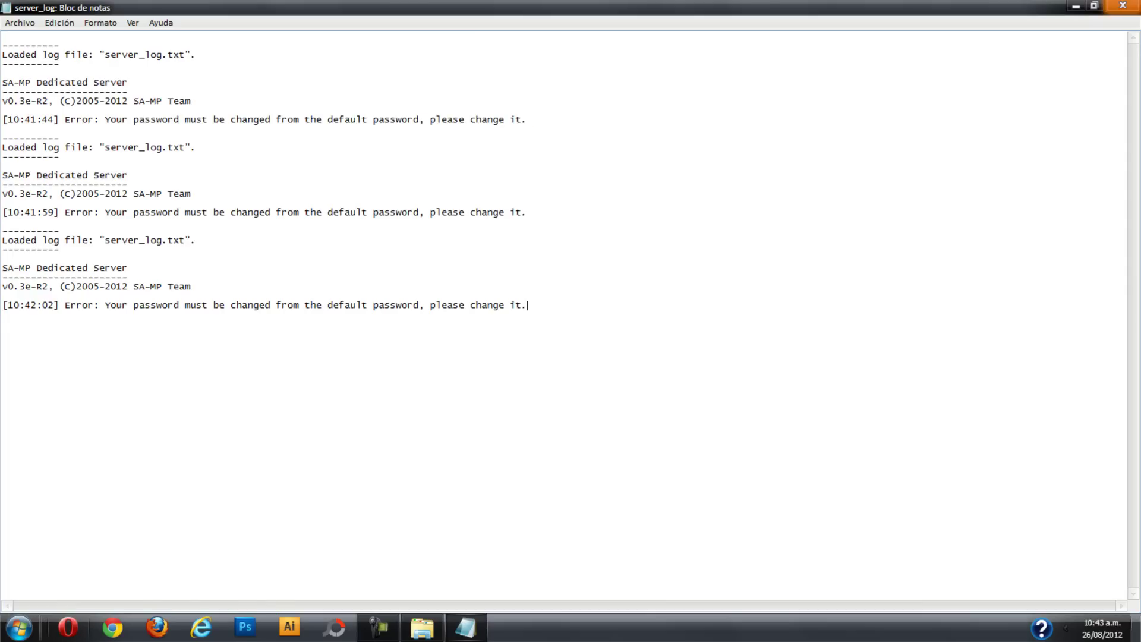
pyautogui.click(1123, 6)
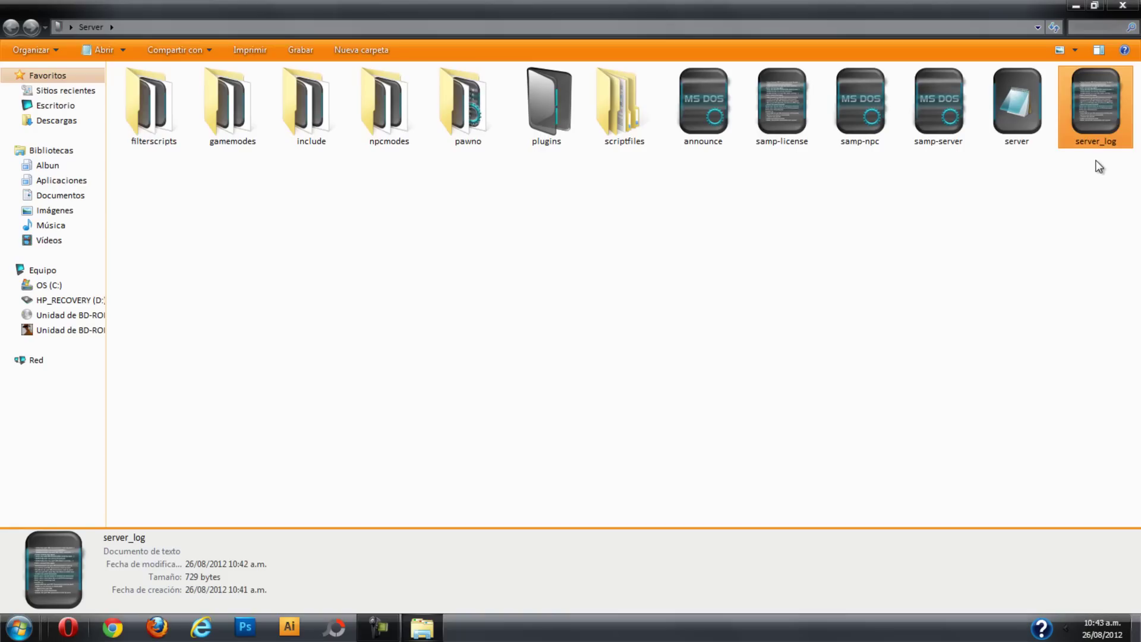
pyautogui.click(1067, 216)
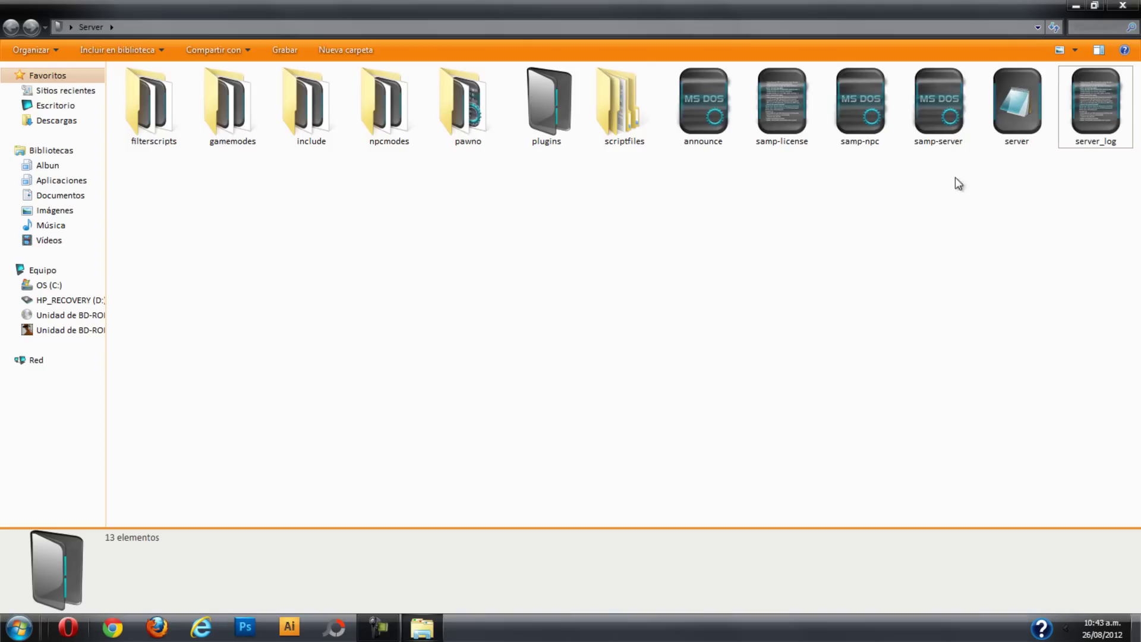
pyautogui.click(1019, 109)
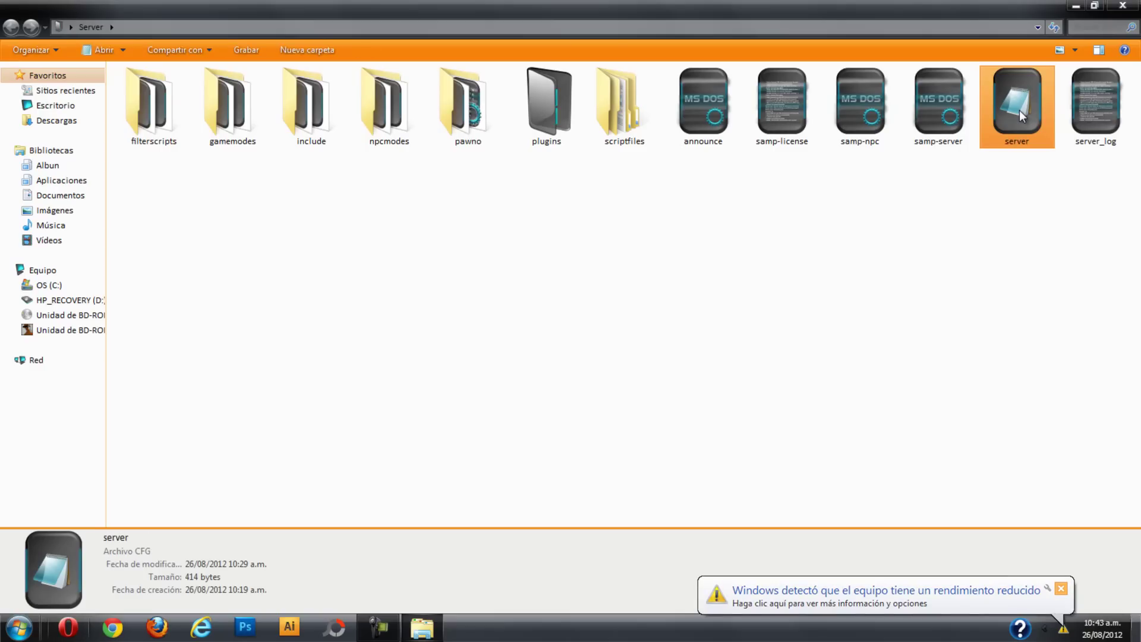
# Open server.cfg maximized in Notepad and replace the default rcon_password value with a new password.
pyautogui.doubleClick(1019, 109)
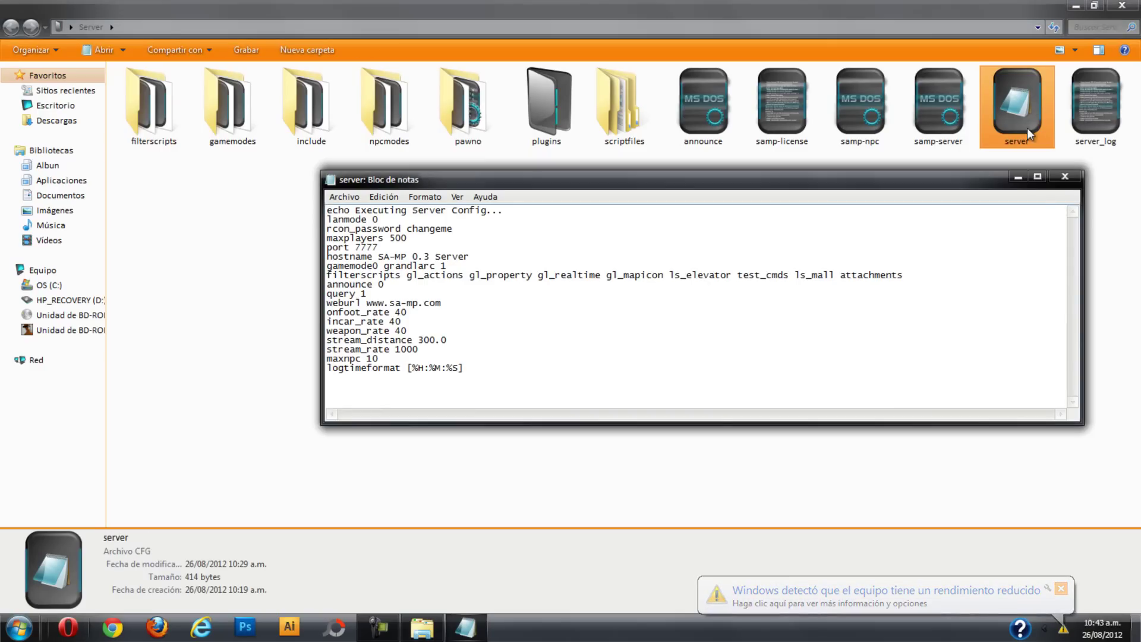
pyautogui.click(1037, 176)
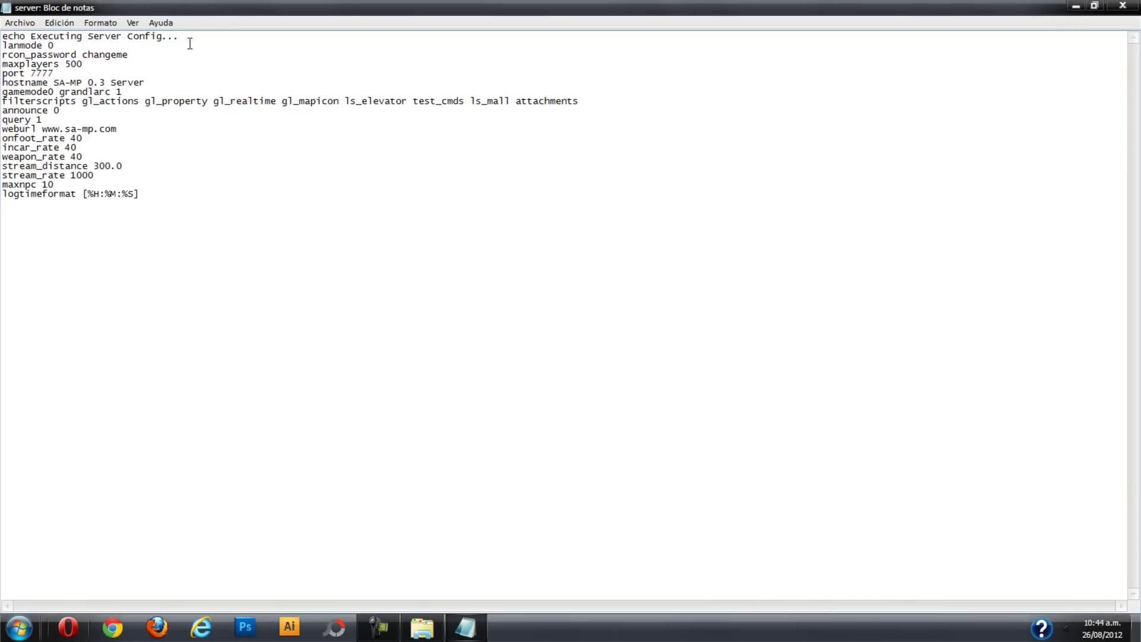
pyautogui.moveTo(77, 54); pyautogui.dragTo(2, 55)
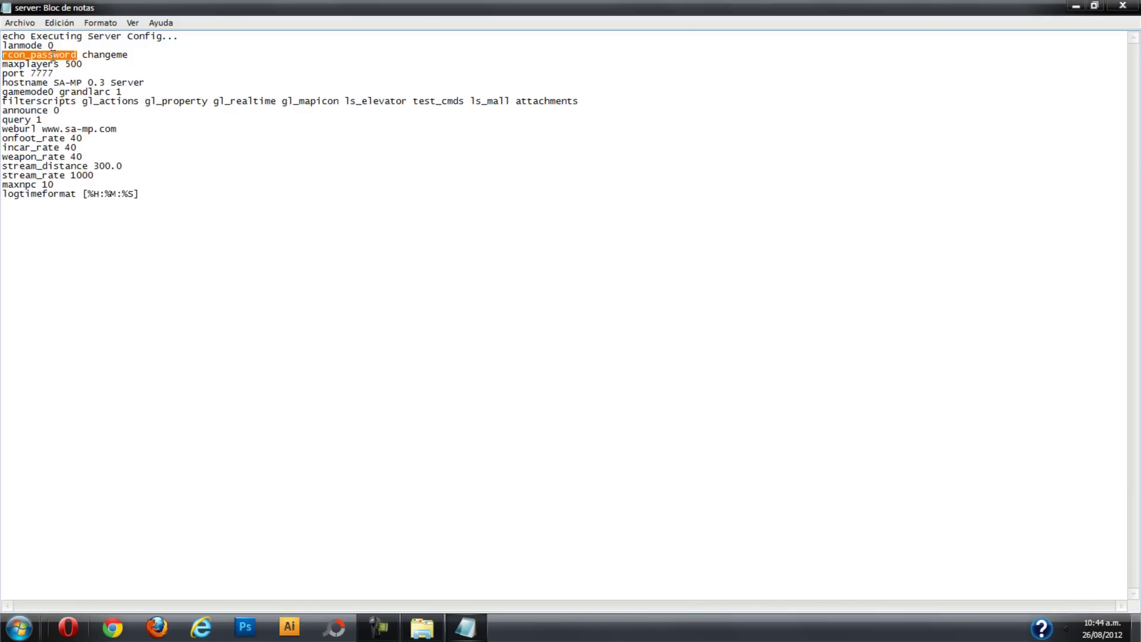
pyautogui.click(82, 55)
pyautogui.moveTo(83, 55); pyautogui.dragTo(129, 56)
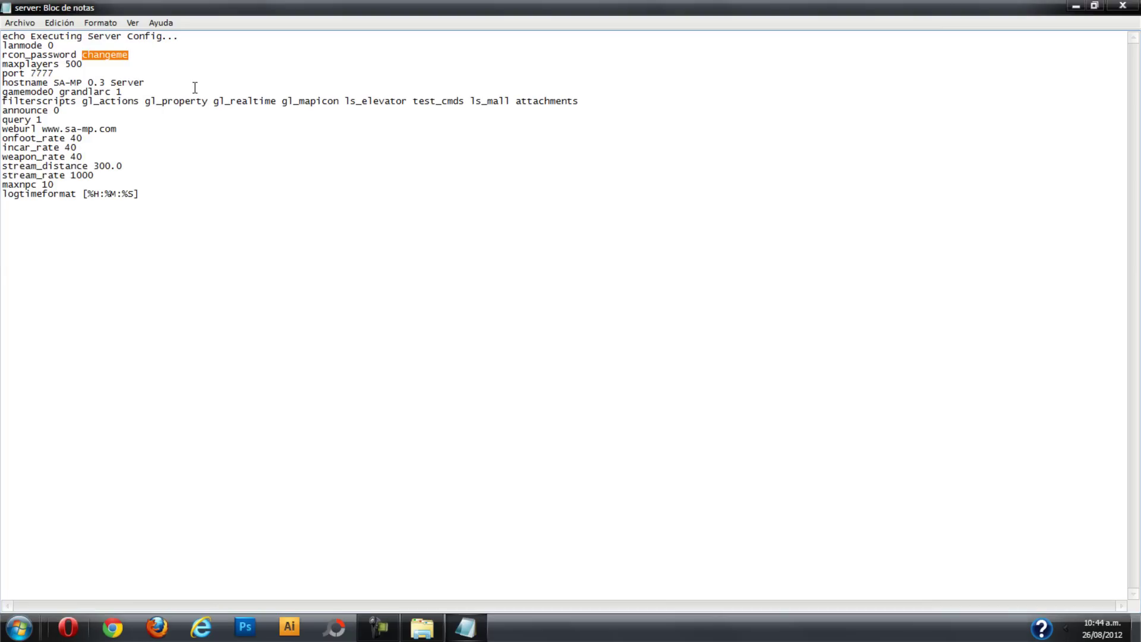
pyautogui.write('servidor')
# Save server.cfg through Archivo > Guardar and close Notepad.
pyautogui.moveTo(127, 54); pyautogui.dragTo(83, 55)
pyautogui.click(136, 55)
pyautogui.click(34, 24)
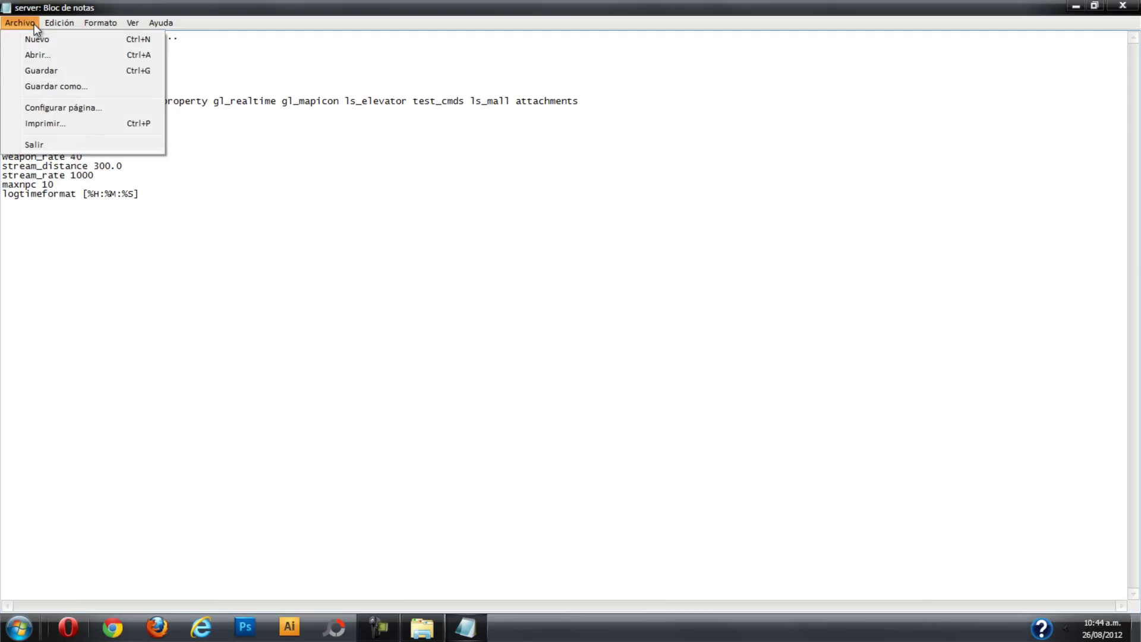
pyautogui.click(50, 71)
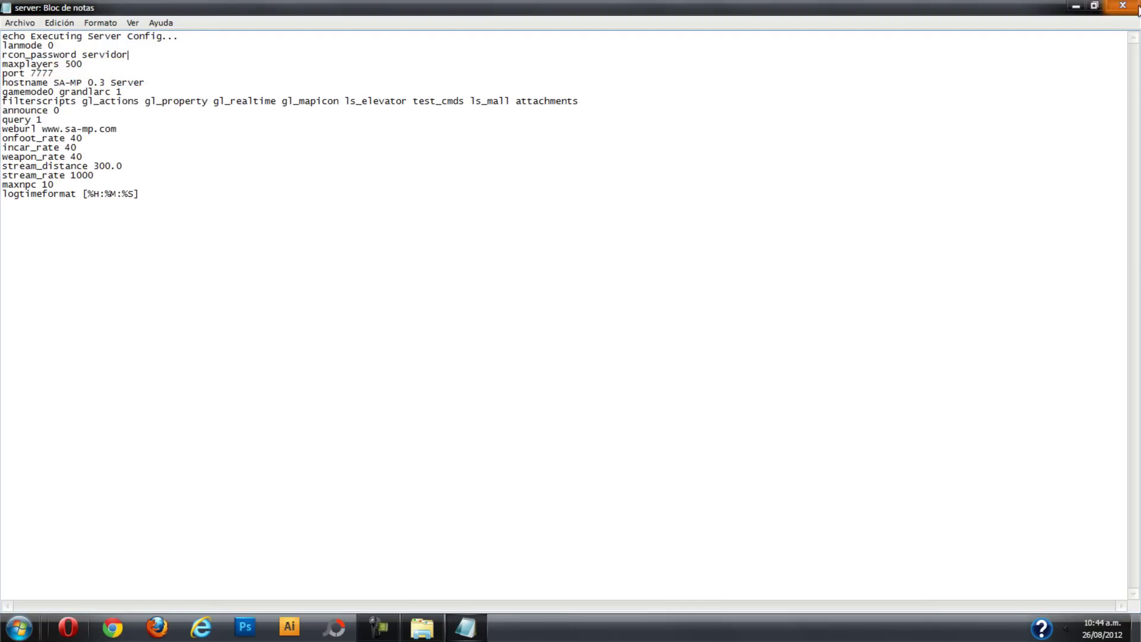
pyautogui.click(1123, 6)
pyautogui.click(996, 211)
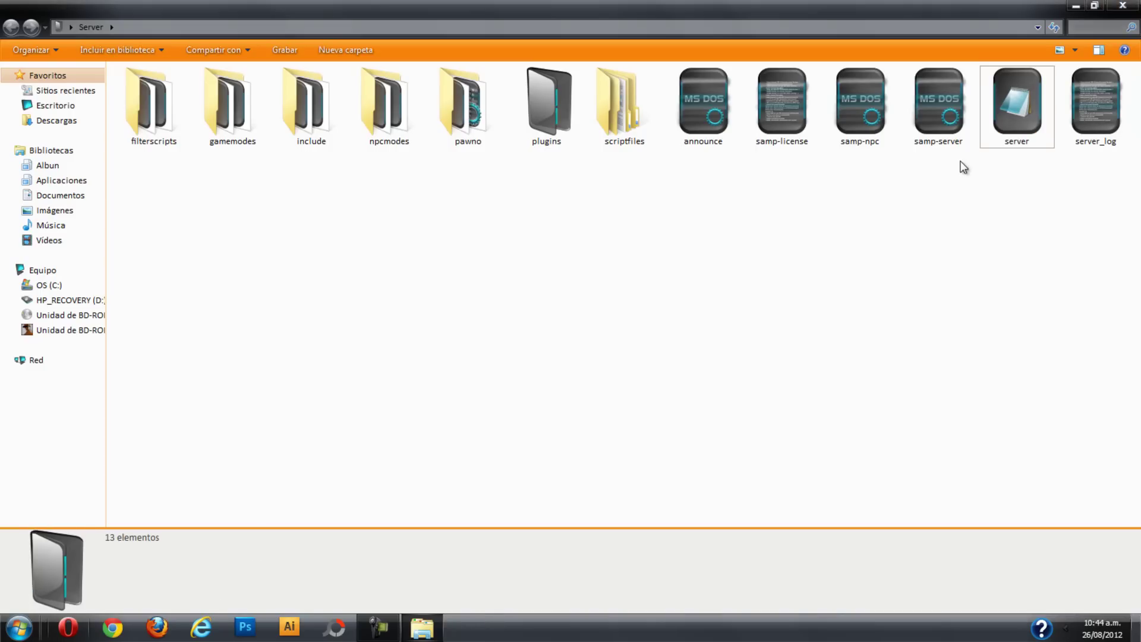
# Run samp-server through Abrir so its console loads the Grand Larceny gamemode.
pyautogui.click(929, 112)
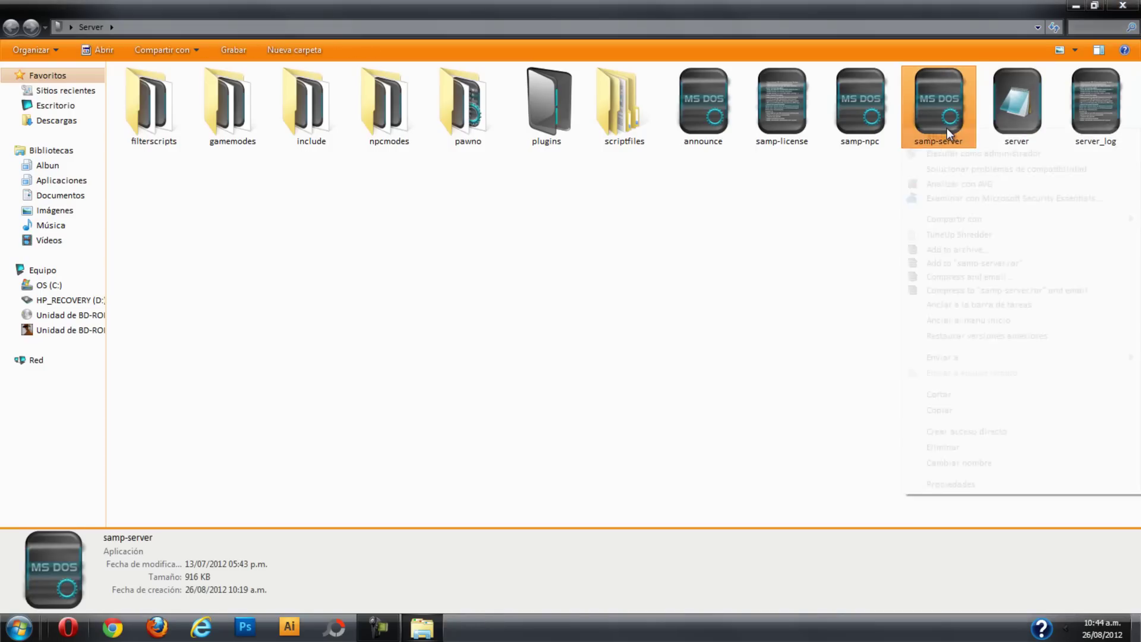
pyautogui.rightClick(947, 127)
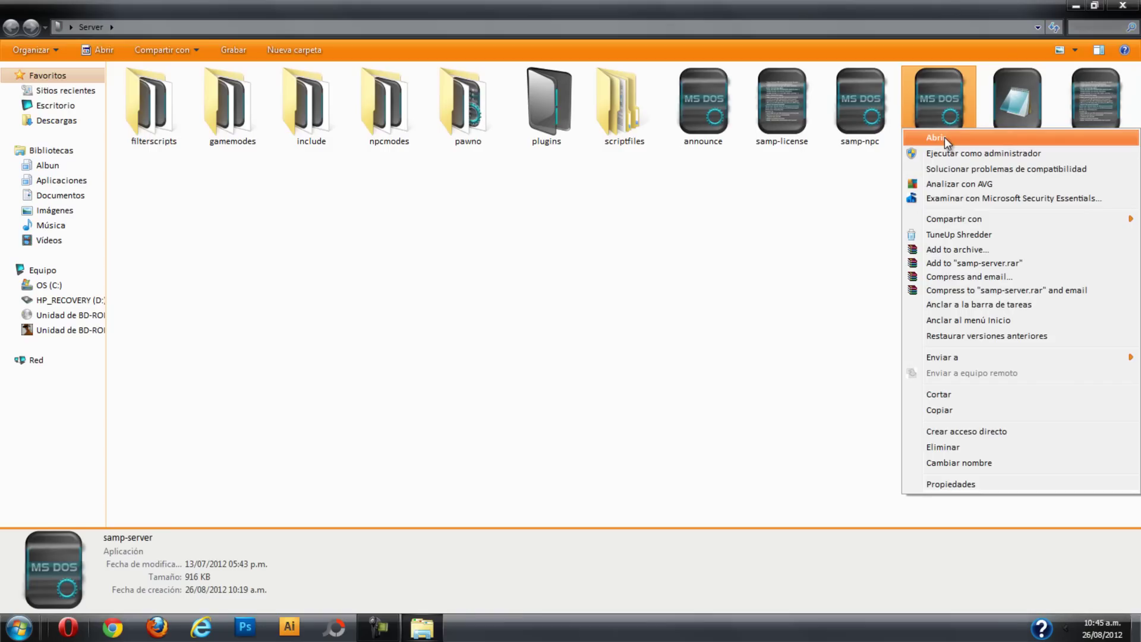
pyautogui.click(944, 137)
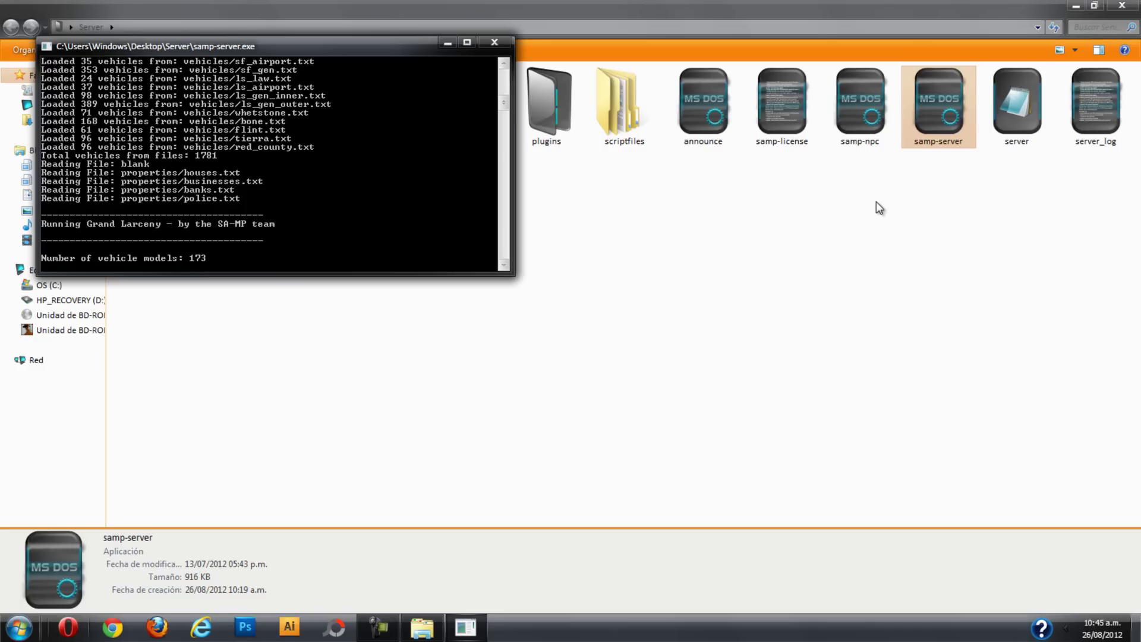
pyautogui.click(1098, 144)
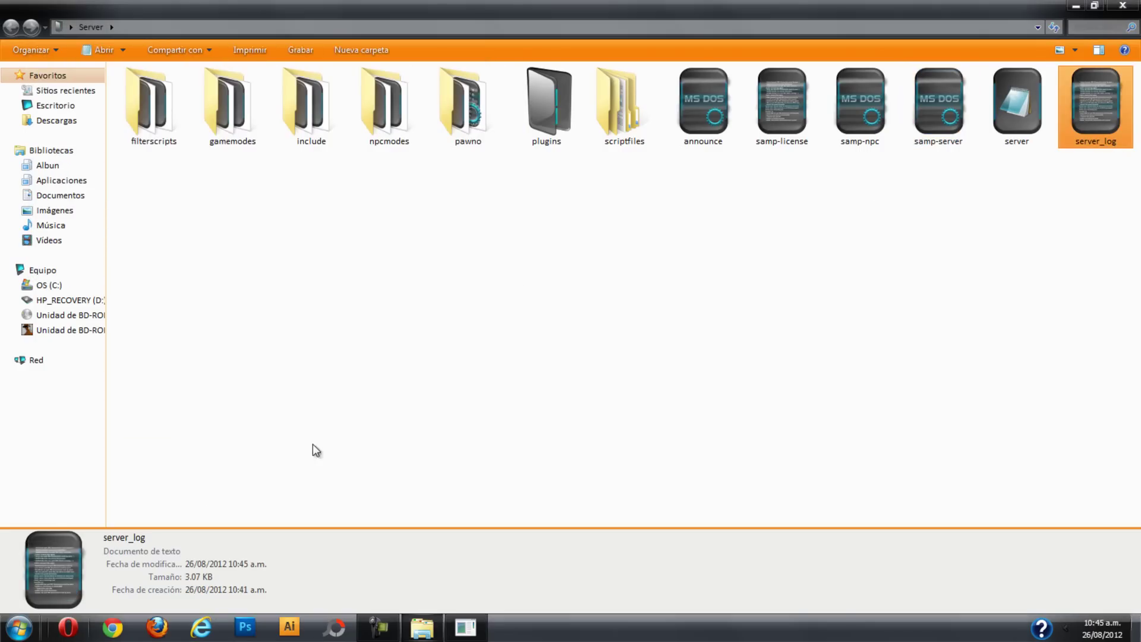
pyautogui.click(408, 403)
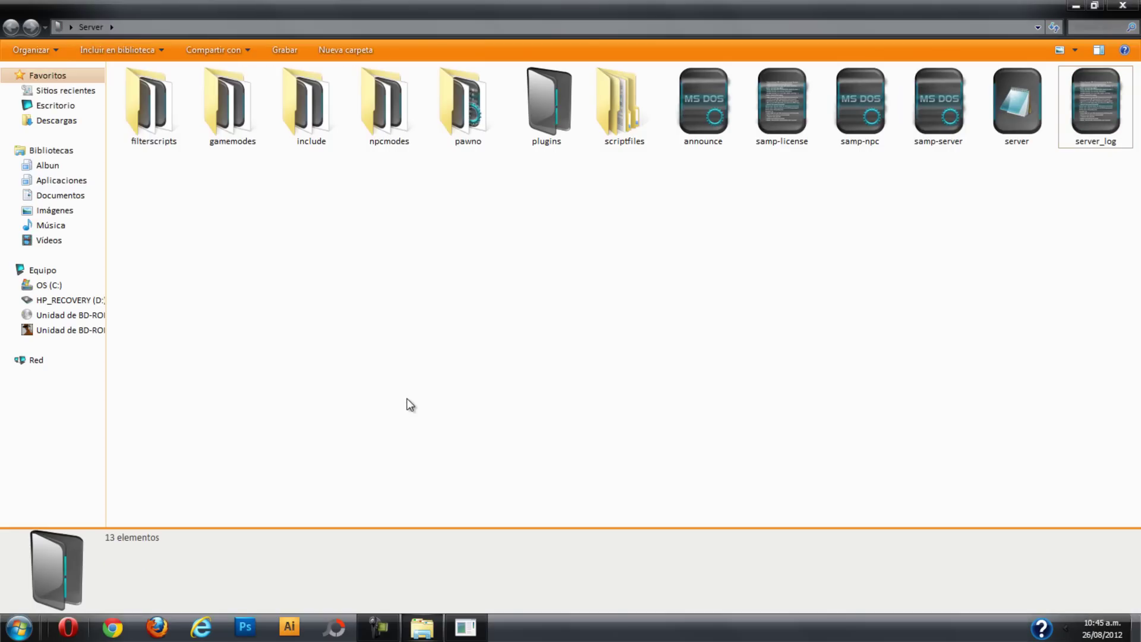